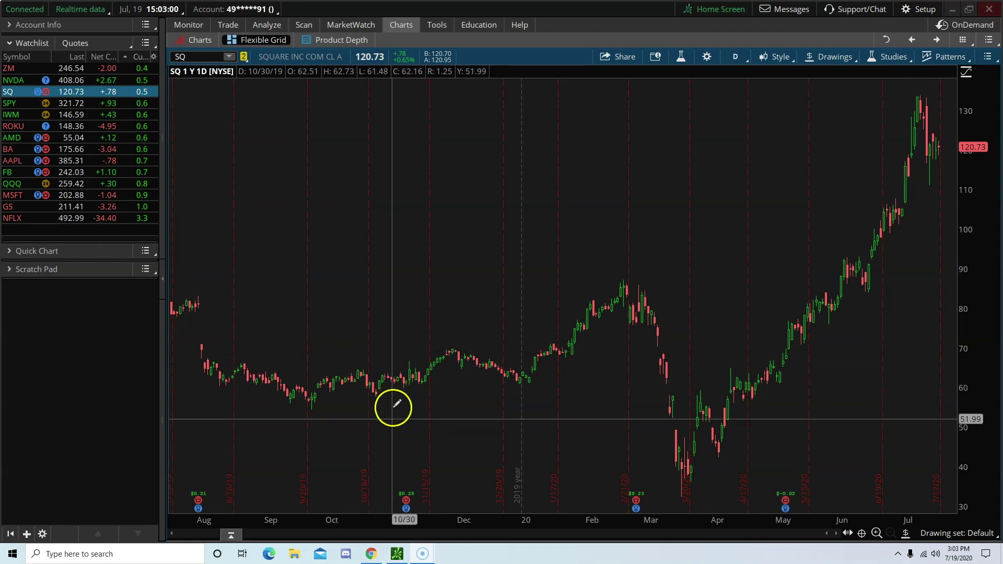
- Bring up the Blast Off Indicator thread in Chrome and highlight its description
{"action": "left_click", "coordinate": [371, 553]}
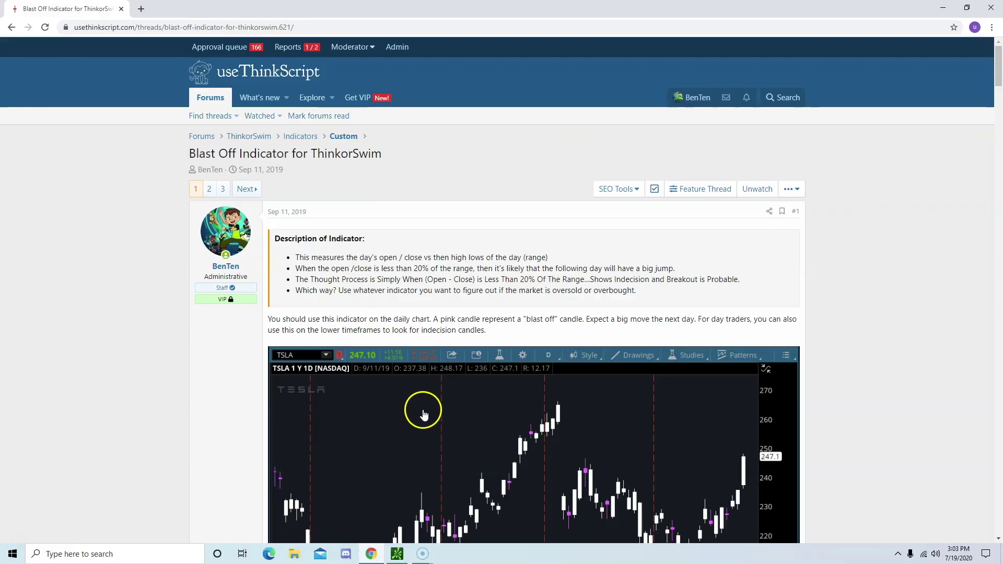
{"action": "left_click", "coordinate": [369, 266]}
{"action": "left_click", "coordinate": [462, 307]}
{"action": "scroll", "coordinate": [464, 312], "scroll_direction": "down", "scroll_amount": 3}
{"action": "scroll", "coordinate": [465, 308], "scroll_direction": "up", "scroll_amount": 3}
{"action": "left_click", "coordinate": [535, 291]}
{"action": "left_click_drag", "start_coordinate": [295, 258], "coordinate": [574, 261]}
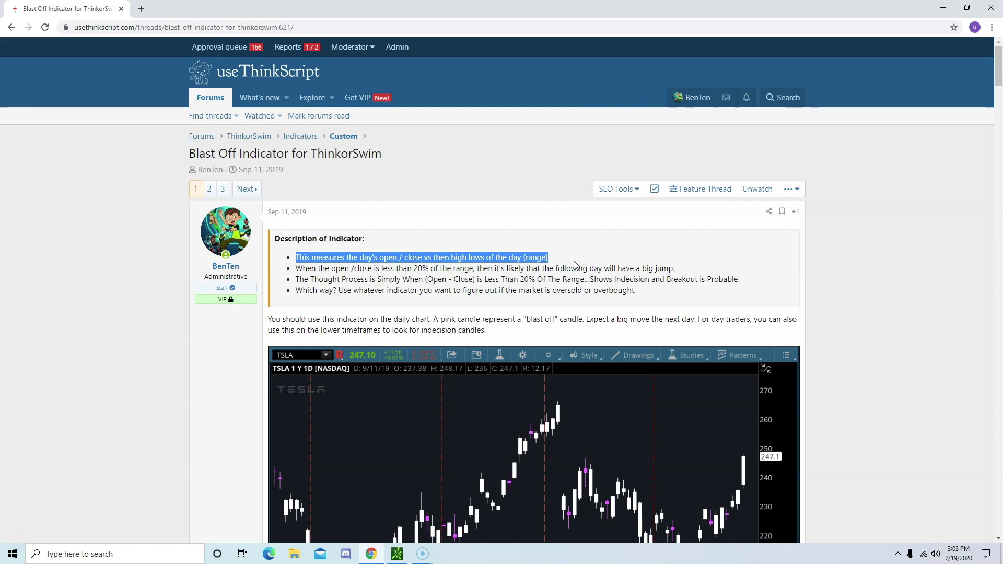
- Select the entire thinkScript code block, copy it, then clear the selection
{"action": "scroll", "coordinate": [618, 297], "scroll_direction": "down", "scroll_amount": 9}
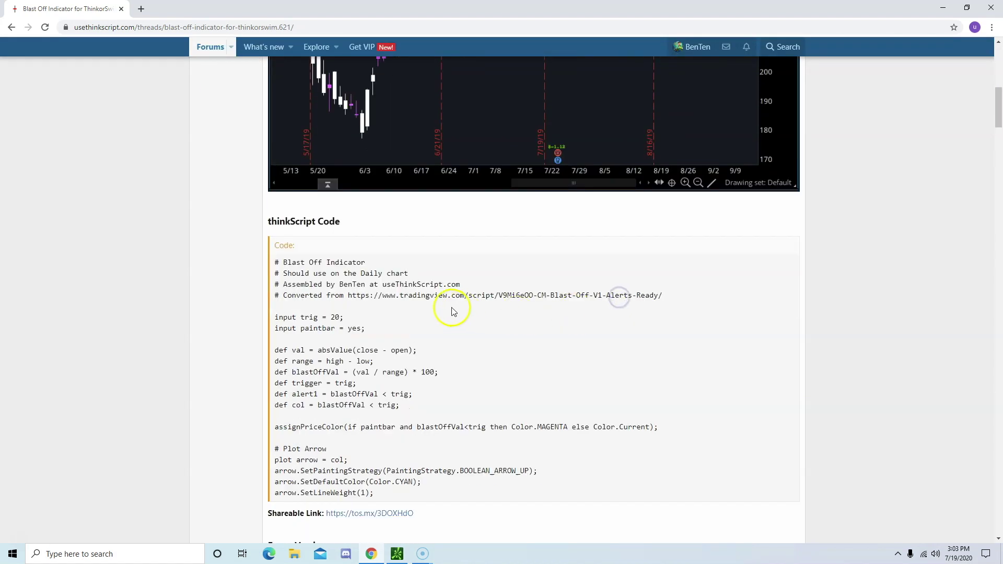
{"action": "scroll", "coordinate": [366, 251], "scroll_direction": "down", "scroll_amount": 2}
{"action": "left_click_drag", "start_coordinate": [272, 158], "coordinate": [448, 390]}
{"action": "right_click", "coordinate": [325, 219]}
{"action": "left_click", "coordinate": [345, 227]}
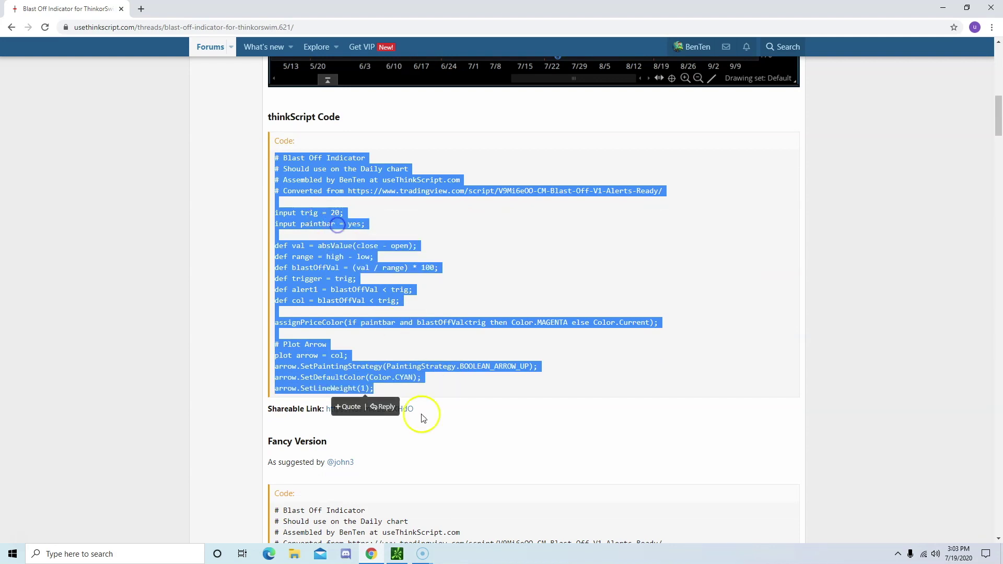
{"action": "mouse_move", "coordinate": [405, 553]}
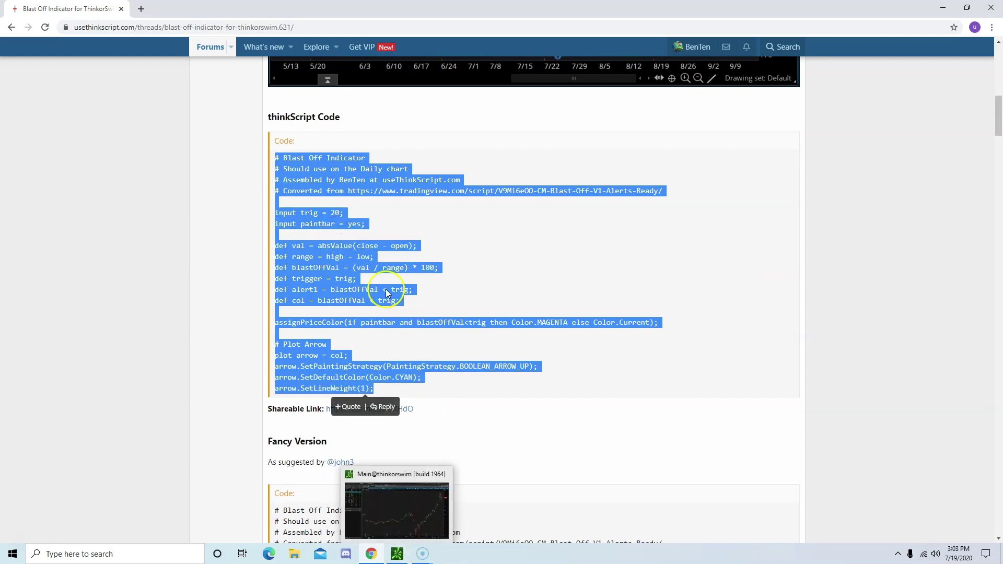
{"action": "left_click", "coordinate": [440, 427]}
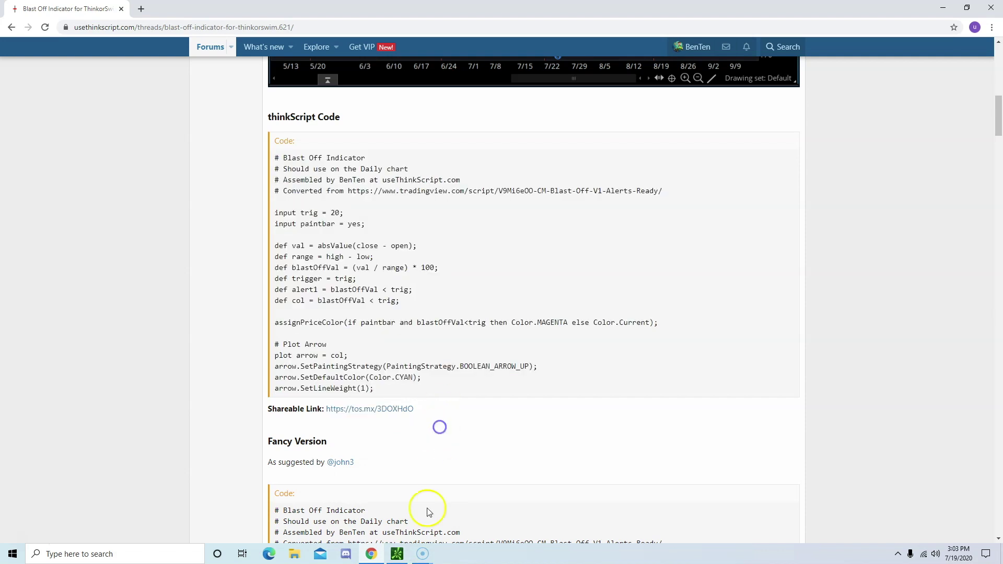
- Start a new custom study and replace its placeholder script with the Blast Off code
{"action": "left_click", "coordinate": [406, 557]}
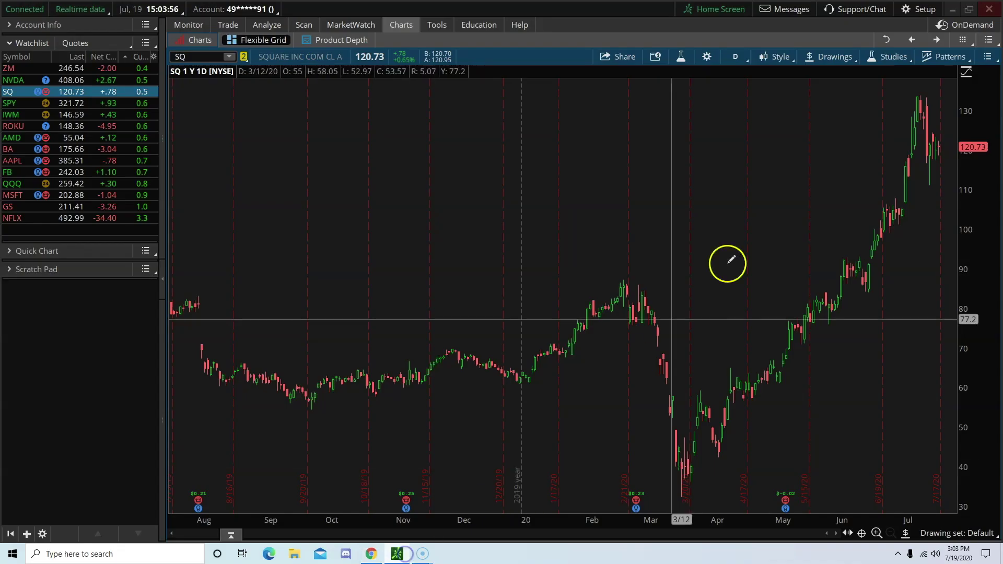
{"action": "left_click", "coordinate": [875, 65]}
{"action": "left_click", "coordinate": [852, 119]}
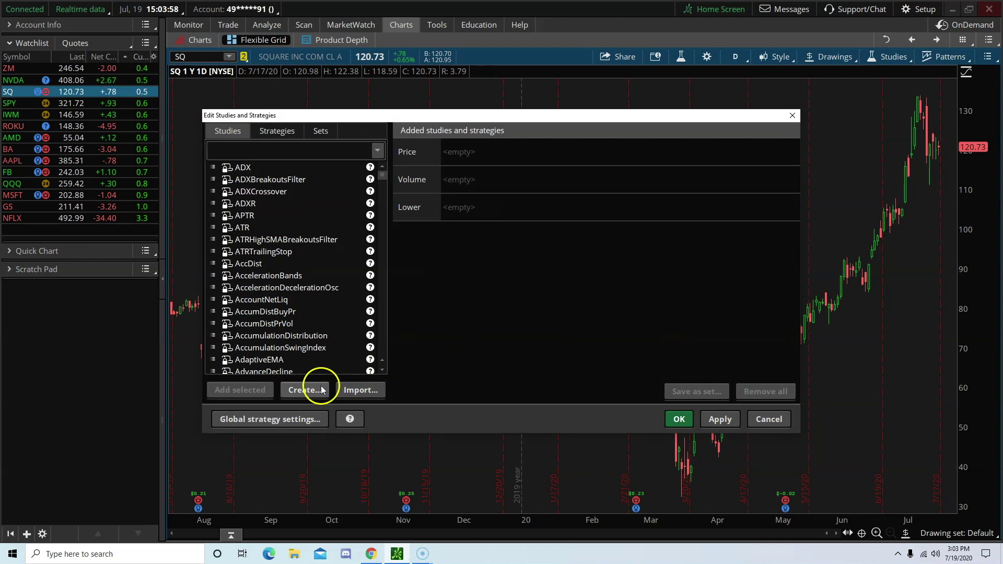
{"action": "left_click", "coordinate": [321, 386]}
{"action": "key", "text": "ctrl+a"}
{"action": "key", "text": "ctrl+v"}
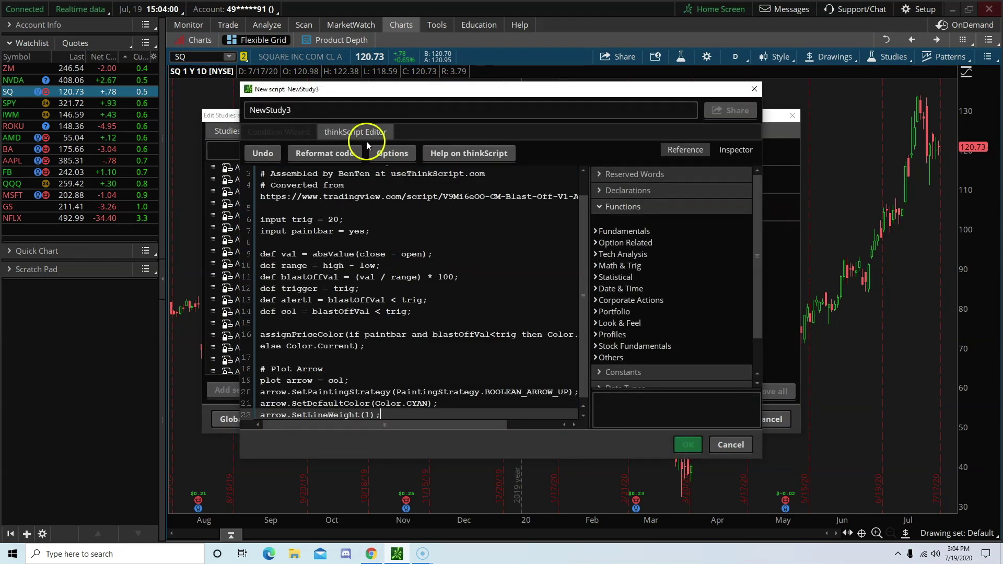
- Name the study 'blastoff', save it, and add it to the SQ chart
{"action": "left_click", "coordinate": [352, 112]}
{"action": "type", "text": "blastoff"}
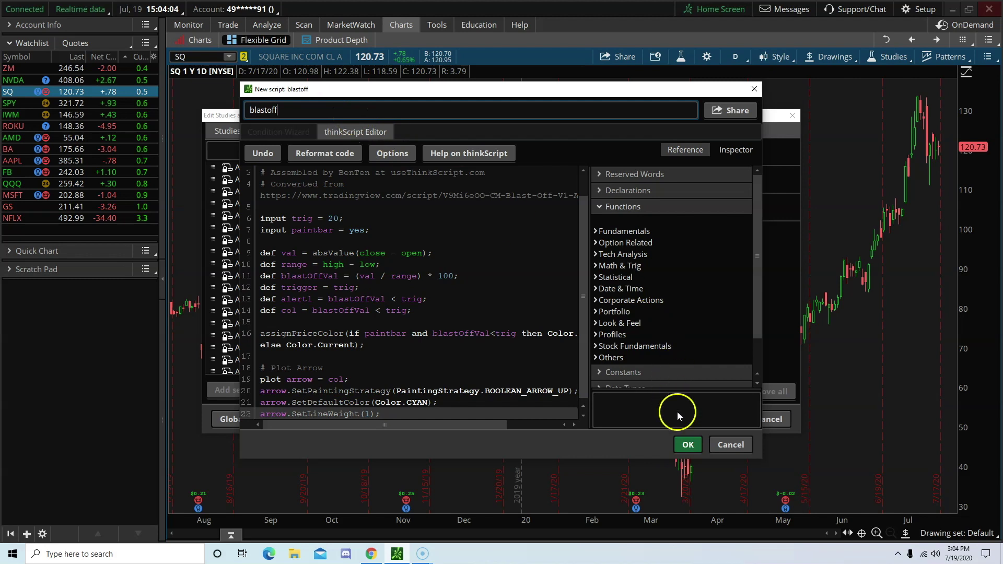
{"action": "left_click", "coordinate": [688, 445]}
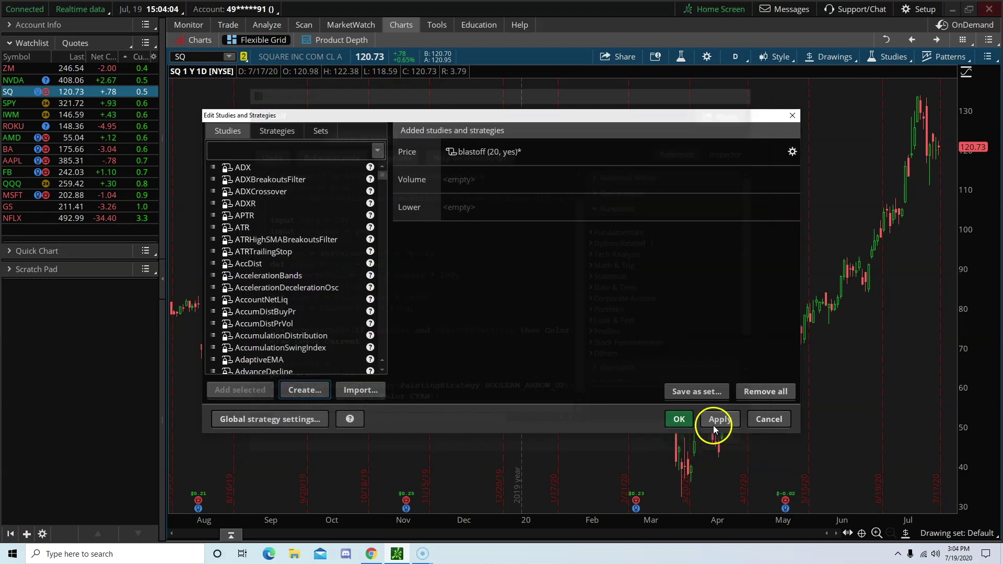
{"action": "left_click", "coordinate": [681, 417]}
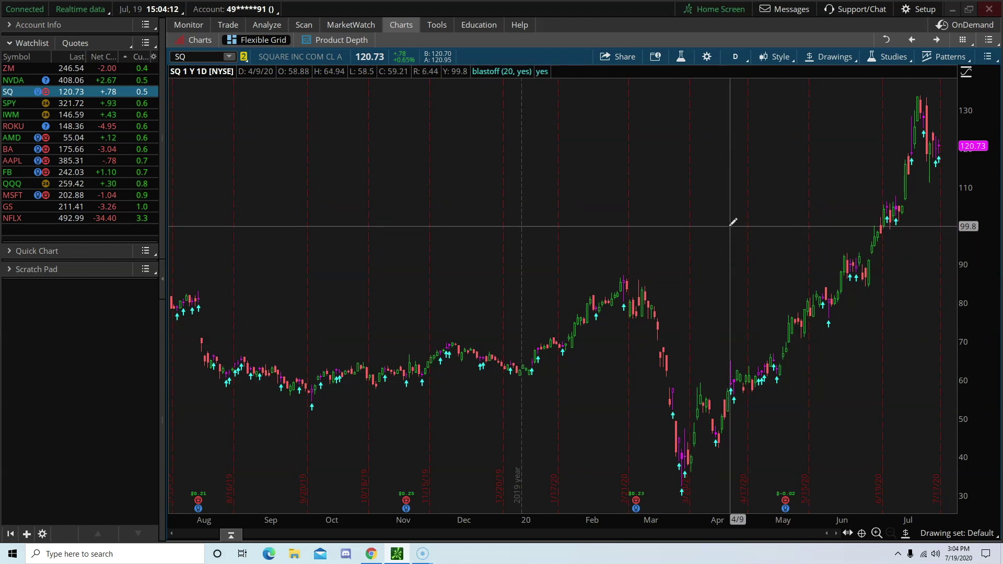
- Zoom the SQ chart into February–July and inspect the candles marked by blastoff arrows
{"action": "scroll", "coordinate": [930, 261], "scroll_direction": "up", "scroll_amount": 5}
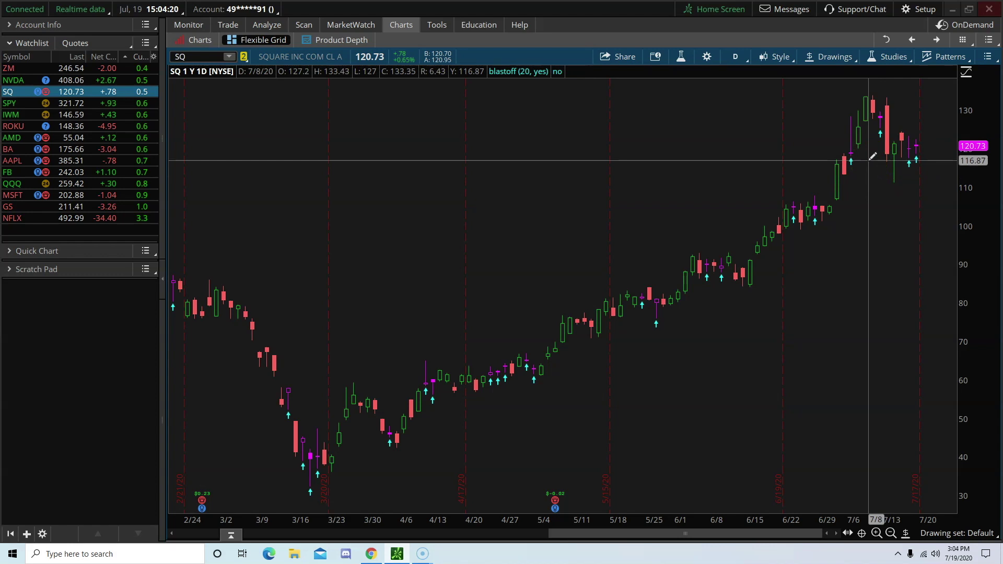
{"action": "left_click", "coordinate": [510, 363]}
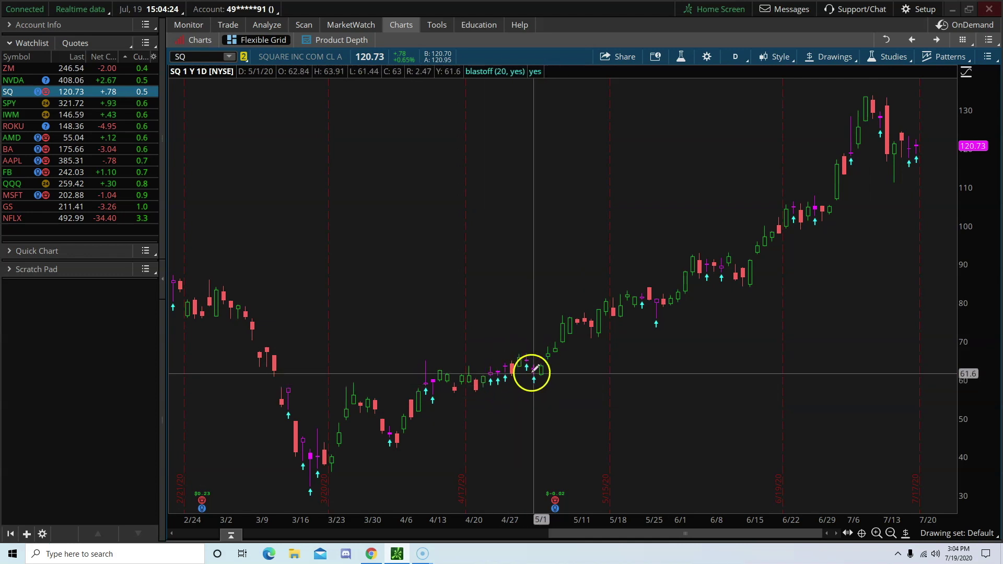
{"action": "left_click", "coordinate": [301, 433]}
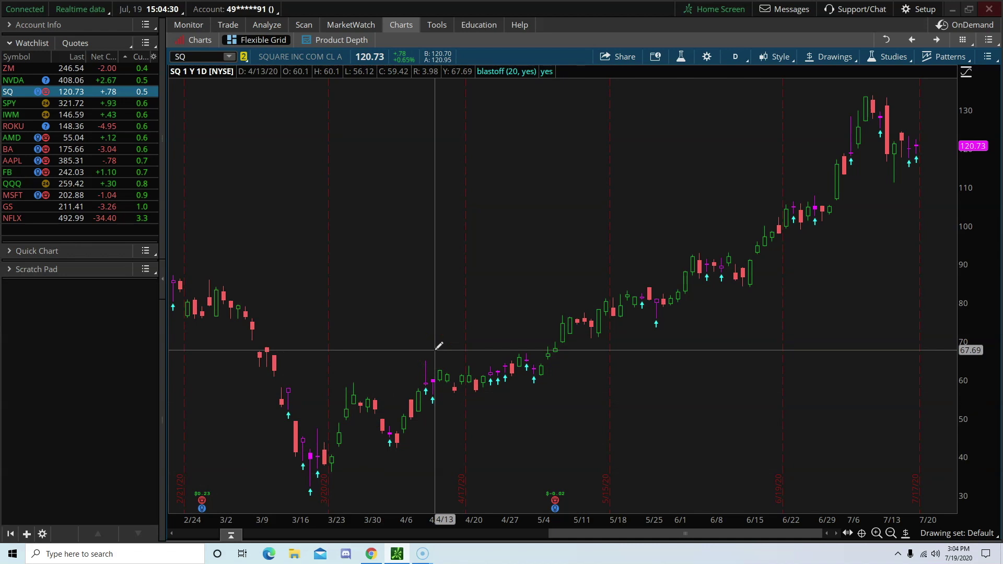
{"action": "left_click", "coordinate": [480, 400]}
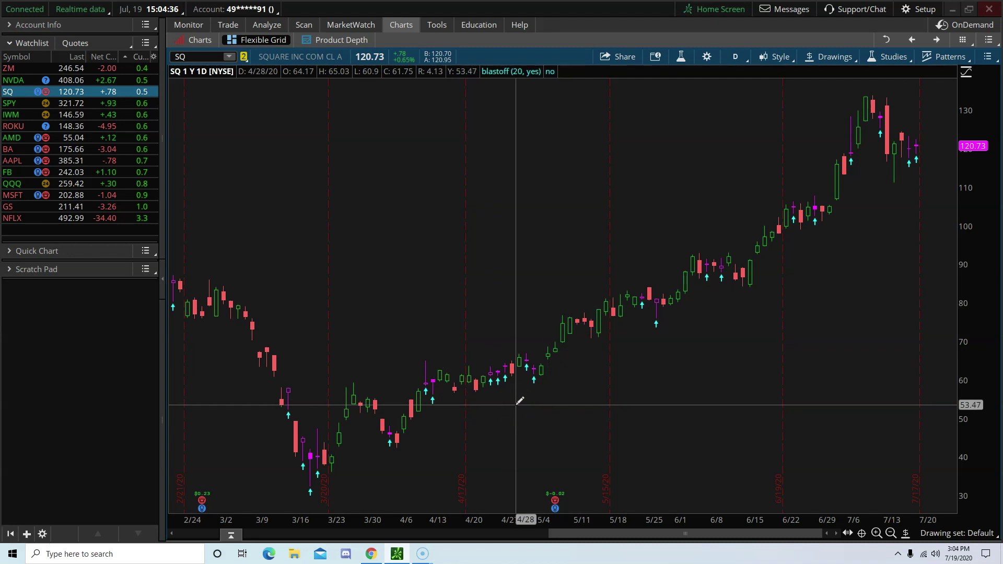
{"action": "left_click", "coordinate": [553, 411]}
{"action": "left_click", "coordinate": [471, 411]}
{"action": "left_click", "coordinate": [641, 450]}
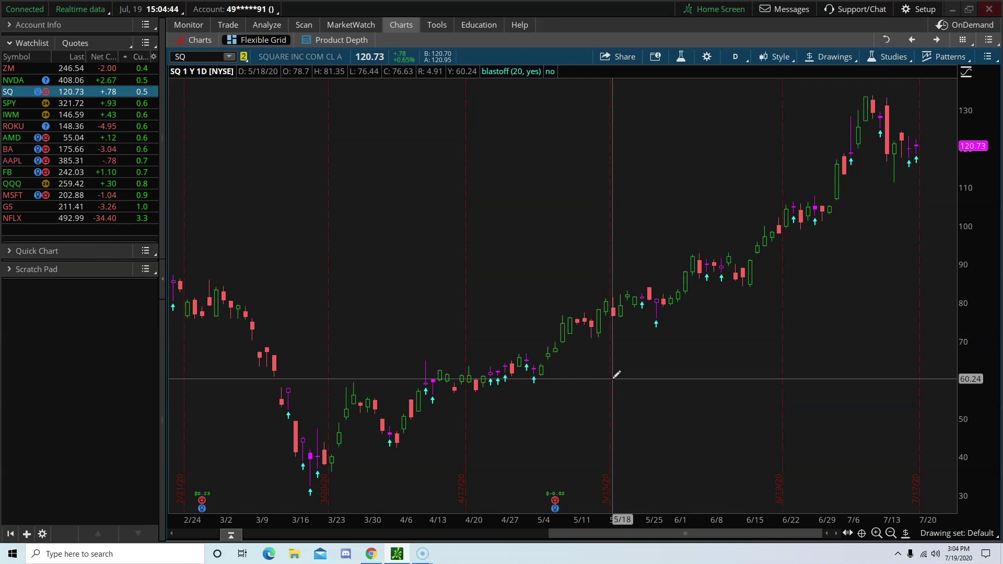
{"action": "left_click", "coordinate": [894, 67]}
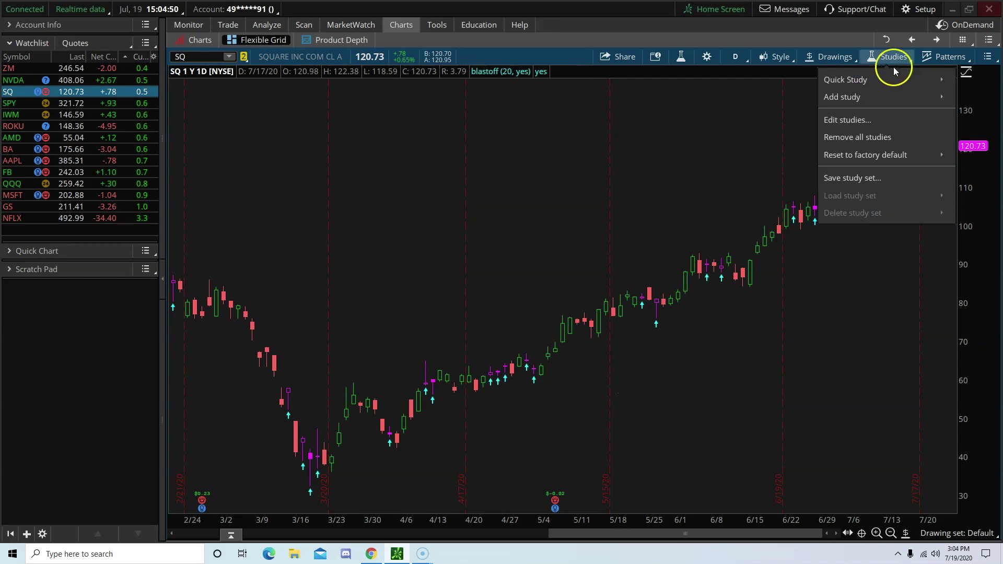
{"action": "left_click", "coordinate": [854, 121]}
{"action": "left_click", "coordinate": [793, 150]}
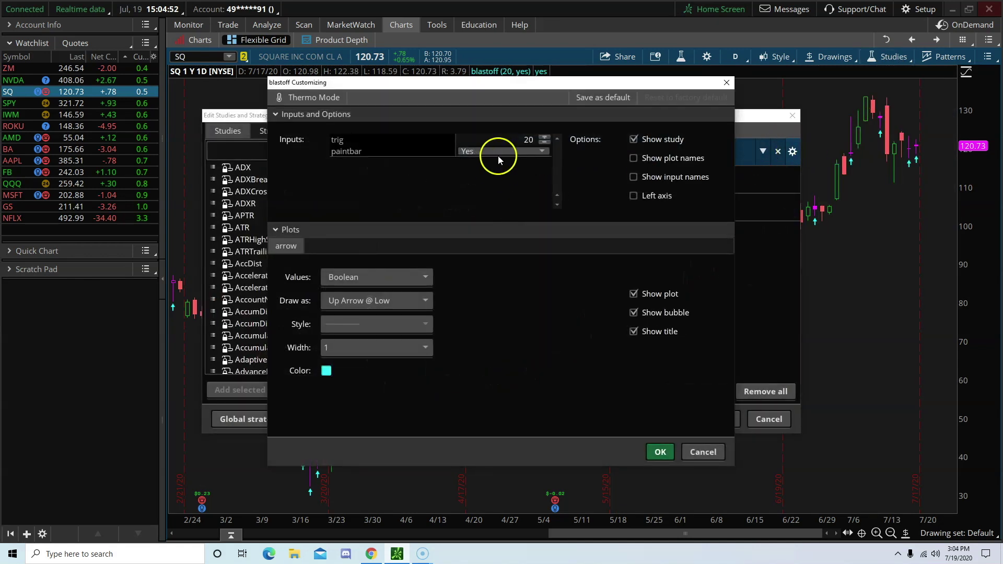
{"action": "left_click", "coordinate": [462, 152]}
{"action": "left_click", "coordinate": [468, 183]}
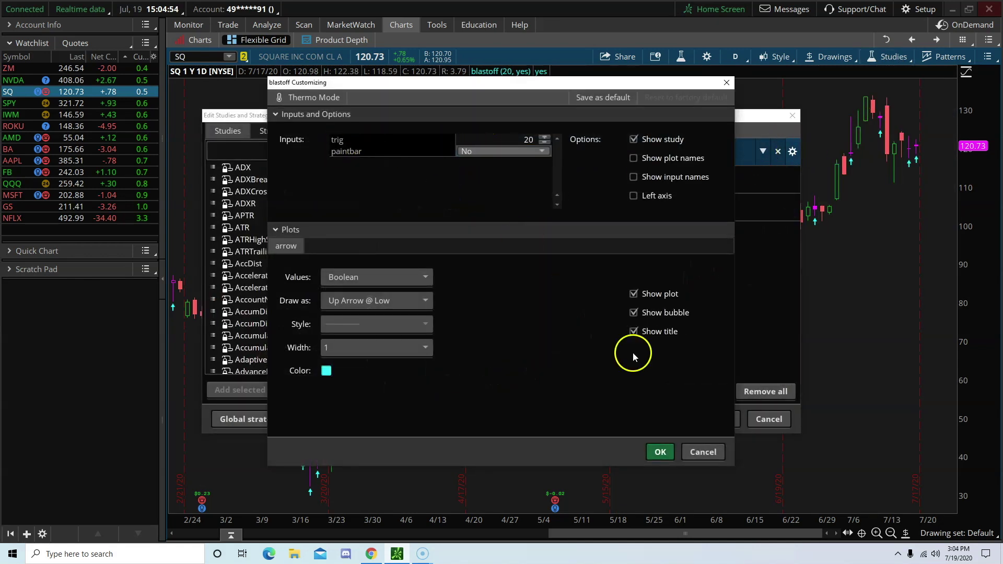
{"action": "left_click", "coordinate": [660, 450]}
{"action": "left_click", "coordinate": [679, 419]}
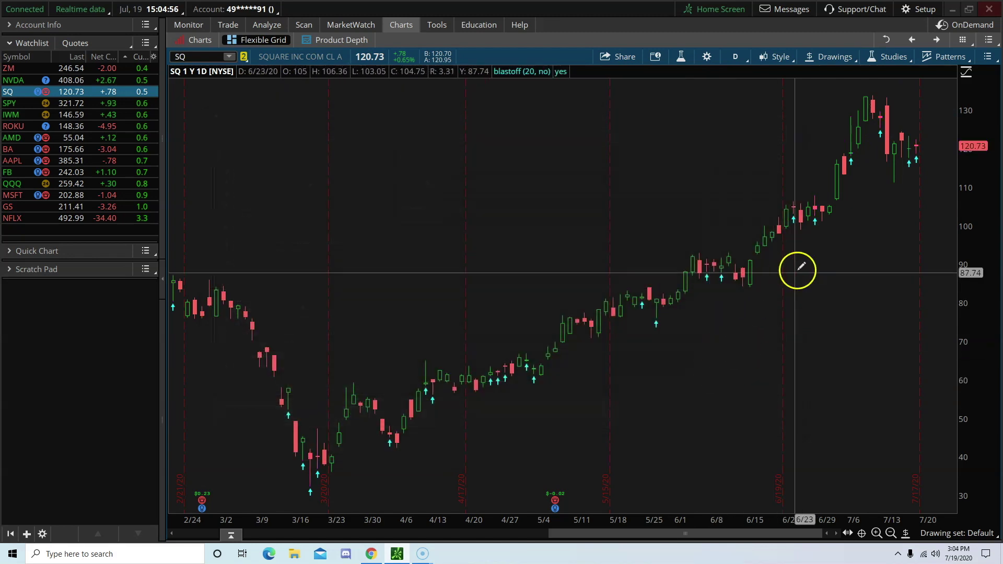
{"action": "left_click_drag", "start_coordinate": [777, 531], "coordinate": [798, 531]}
{"action": "left_click", "coordinate": [888, 57]}
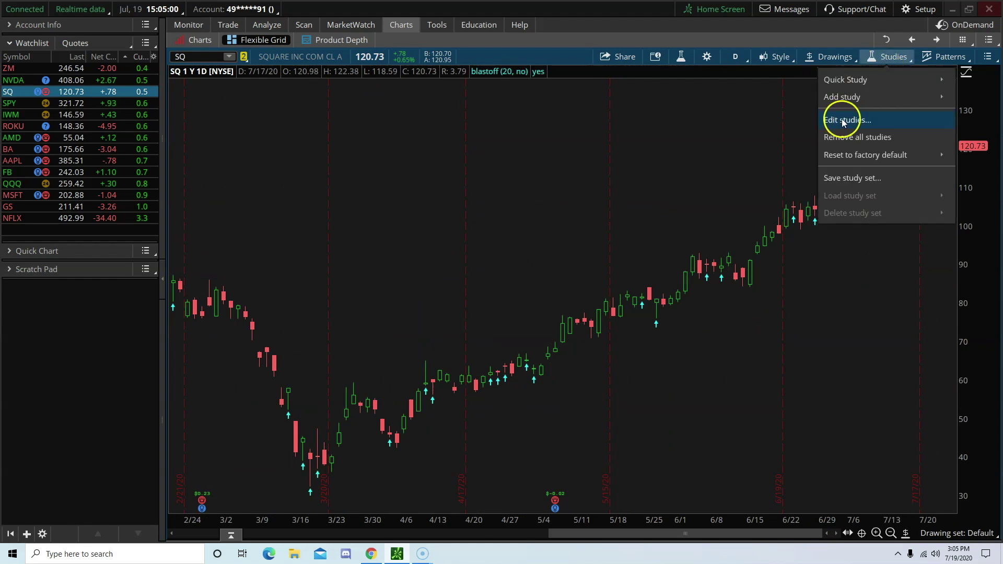
{"action": "left_click", "coordinate": [844, 109]}
{"action": "left_click", "coordinate": [792, 151]}
{"action": "left_click", "coordinate": [522, 151]}
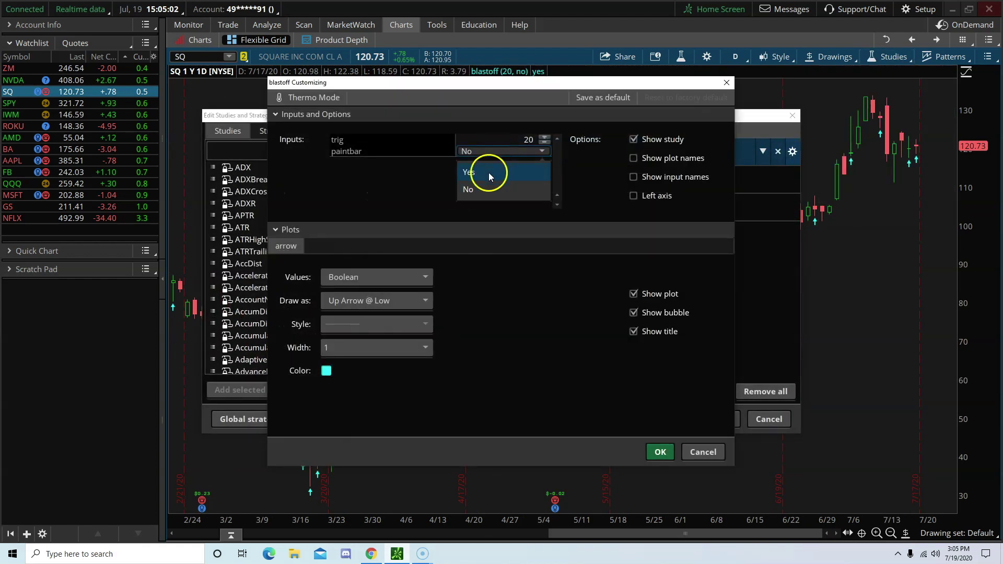
{"action": "left_click", "coordinate": [488, 172]}
{"action": "left_click", "coordinate": [661, 452]}
{"action": "left_click", "coordinate": [681, 419]}
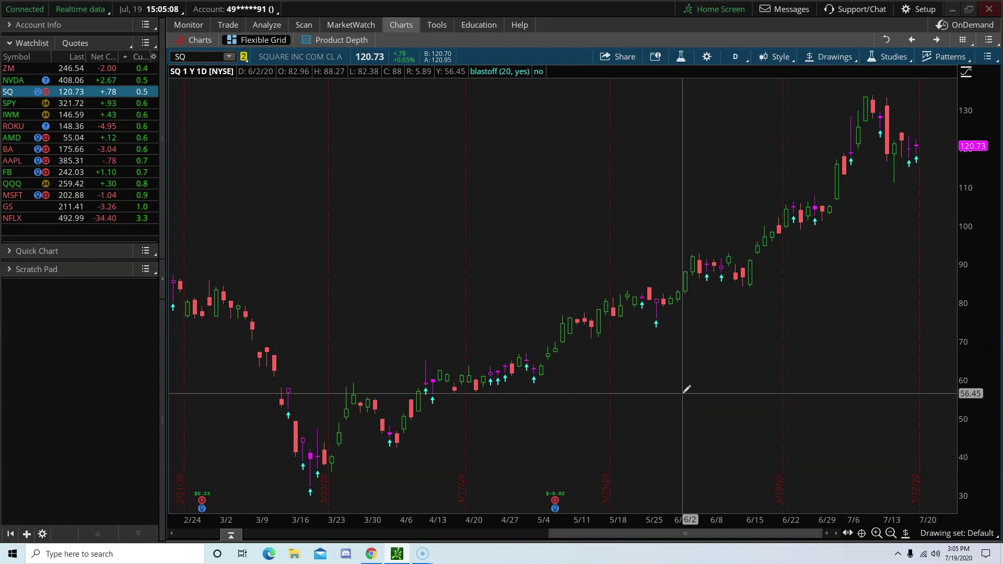
- Zoom into the February–April candles and inspect the magenta 3/16 blastoff candle
{"action": "left_click_drag", "start_coordinate": [686, 389], "coordinate": [552, 304]}
{"action": "left_click", "coordinate": [559, 338]}
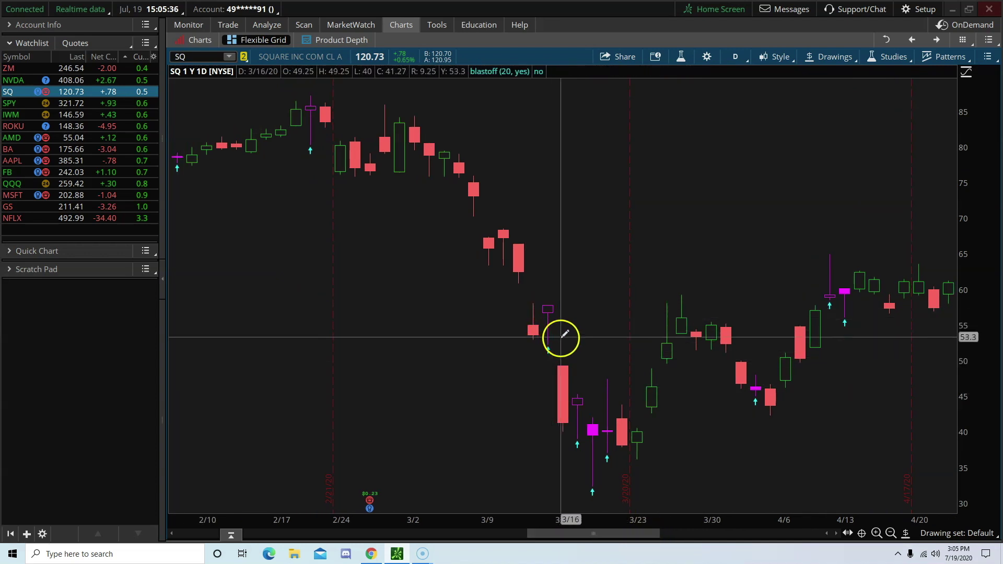
{"action": "left_click_drag", "start_coordinate": [559, 365], "coordinate": [571, 417]}
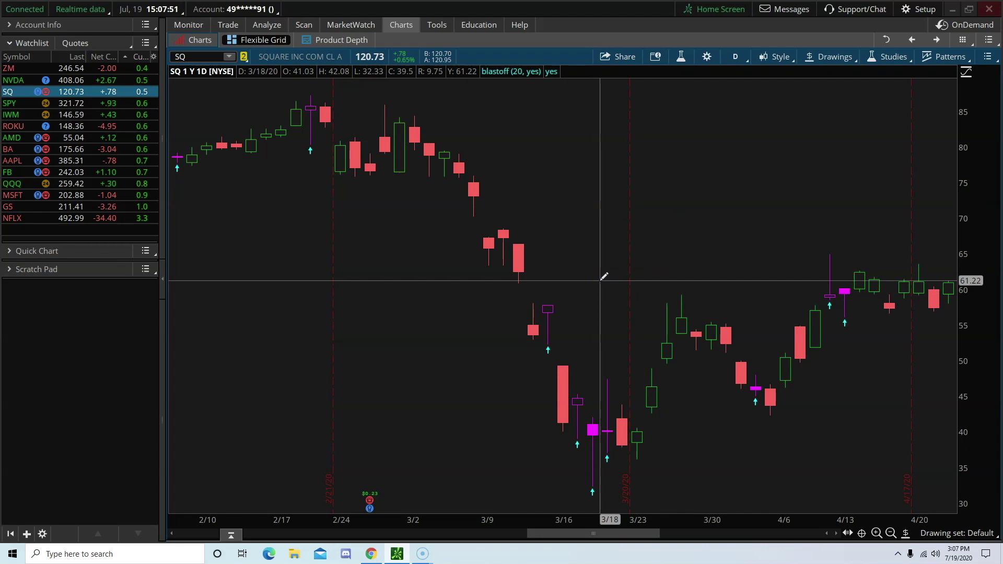
- Open Stock Hacker, delete the existing ADXCrossover filter, and add a new study filter
{"action": "left_click", "coordinate": [304, 24]}
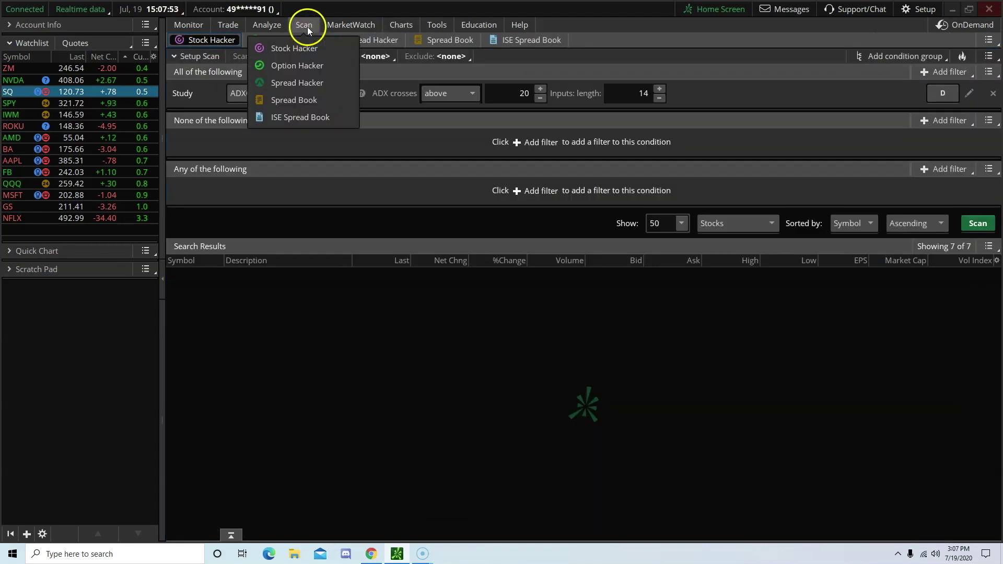
{"action": "left_click", "coordinate": [672, 177]}
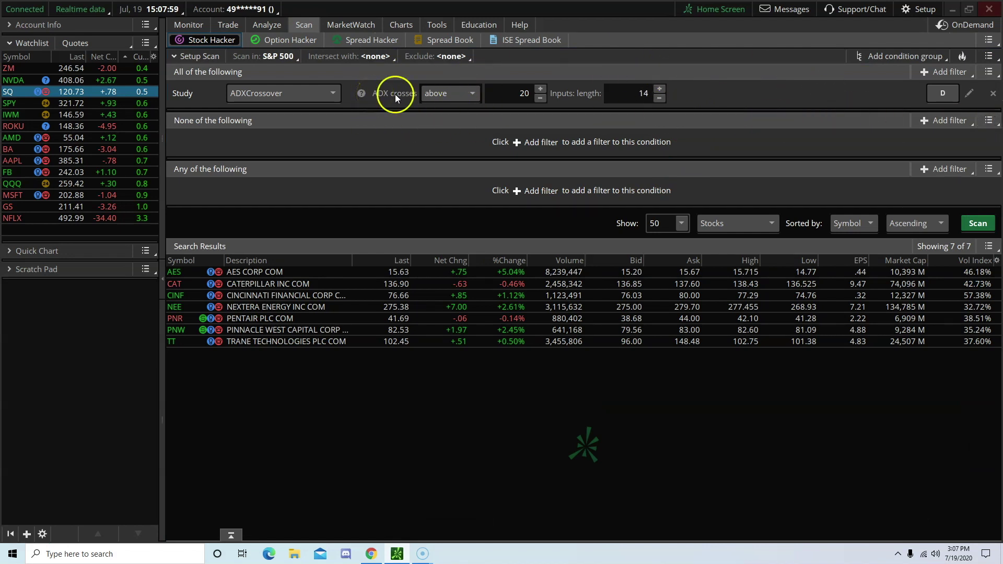
{"action": "left_click", "coordinate": [993, 94]}
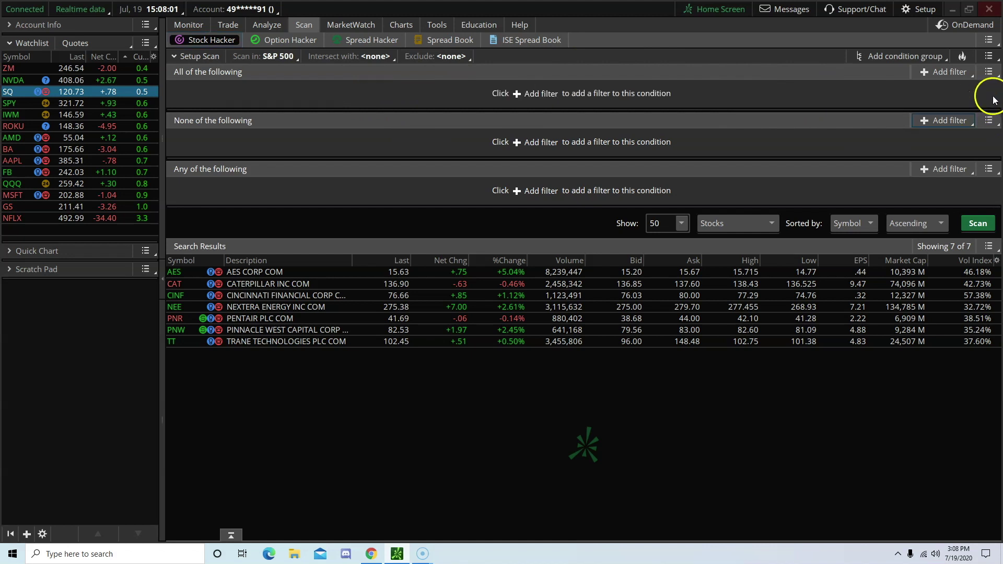
{"action": "left_click", "coordinate": [930, 73]}
{"action": "left_click", "coordinate": [940, 144]}
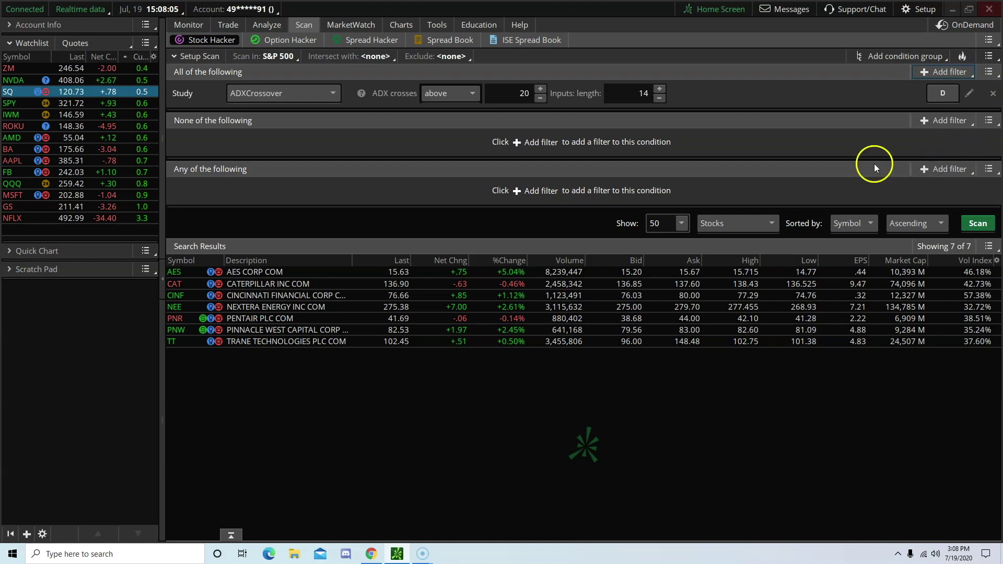
- Delete the filter's ADXCrossover condition and start a new study-based condition
{"action": "left_click", "coordinate": [969, 93]}
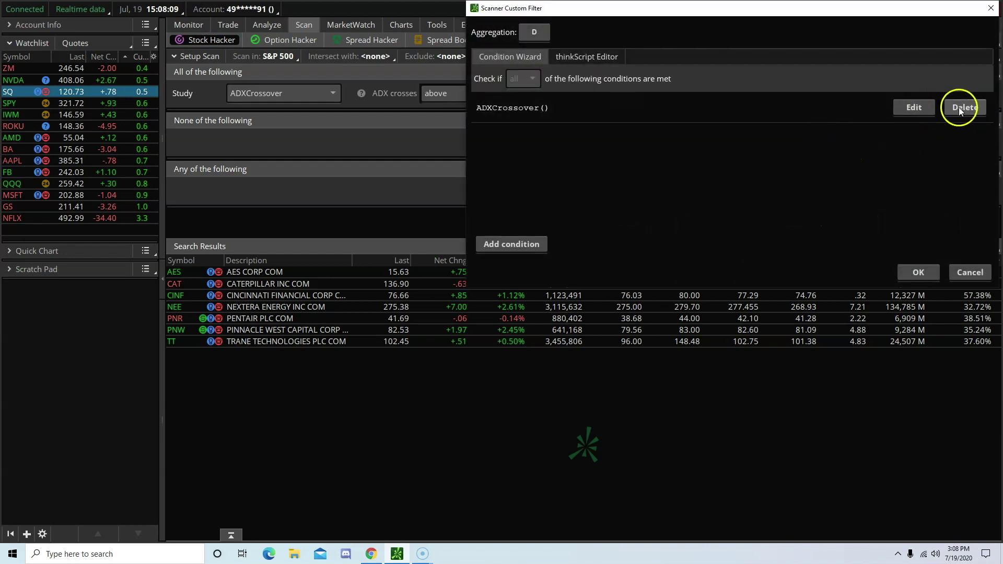
{"action": "left_click", "coordinate": [962, 105]}
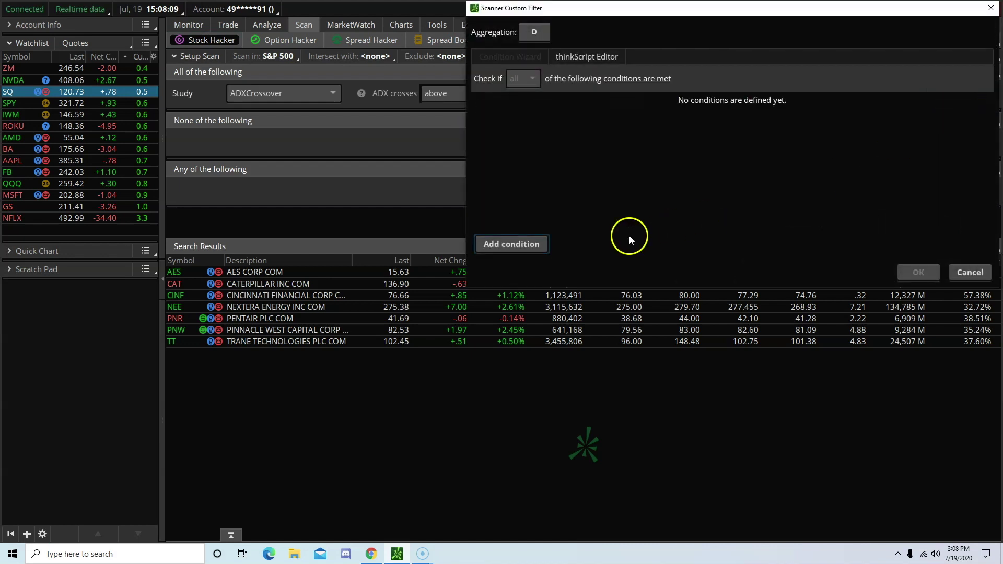
{"action": "left_click", "coordinate": [521, 242]}
{"action": "left_click", "coordinate": [516, 60]}
{"action": "left_click", "coordinate": [500, 106]}
- Set the condition to blastoff's arrow plot is true, save it, and apply the filter
{"action": "left_click", "coordinate": [498, 66]}
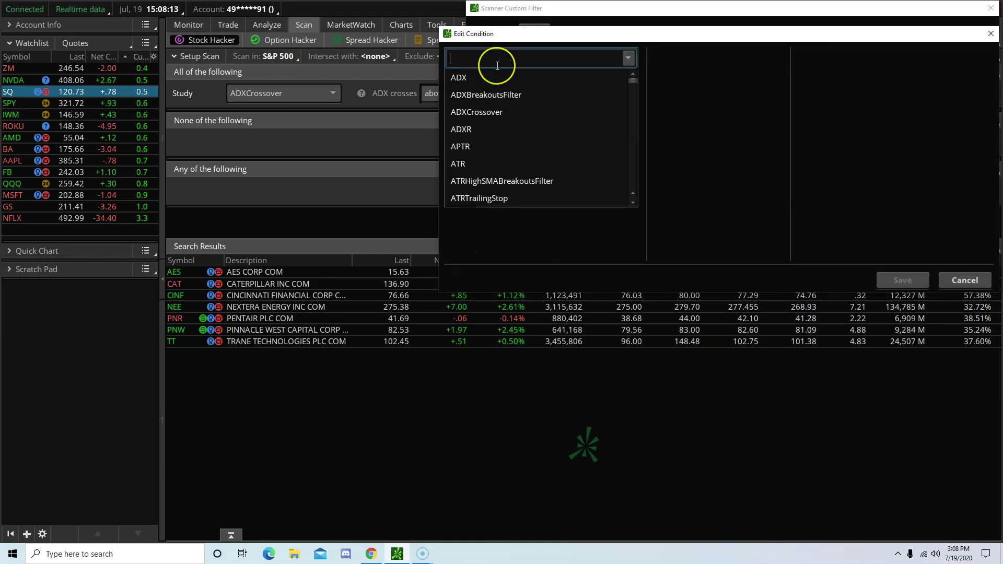
{"action": "type", "text": "blast"}
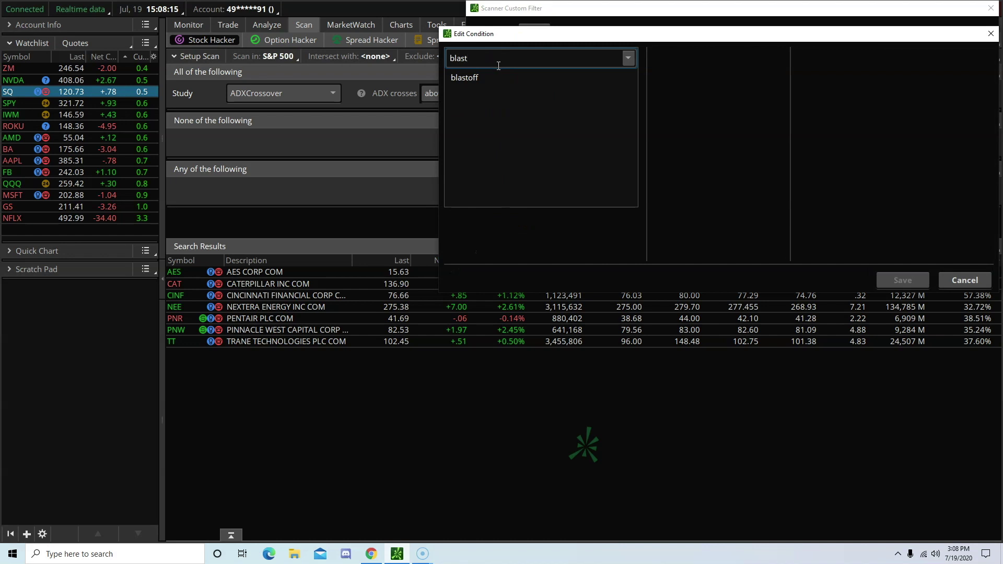
{"action": "left_click", "coordinate": [504, 77]}
{"action": "left_click", "coordinate": [529, 145]}
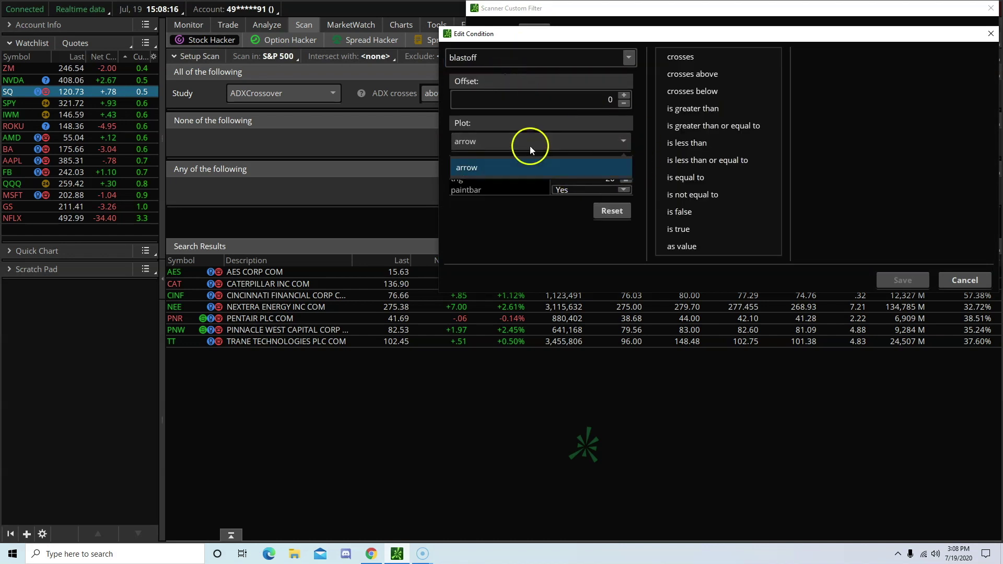
{"action": "left_click", "coordinate": [494, 166]}
{"action": "left_click", "coordinate": [682, 229]}
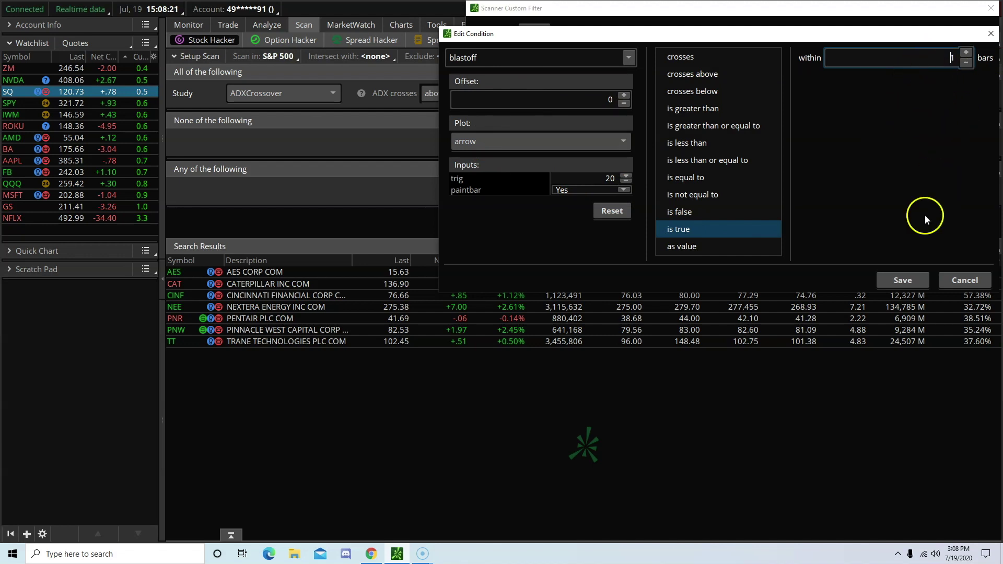
{"action": "left_click", "coordinate": [899, 279]}
{"action": "left_click", "coordinate": [919, 276]}
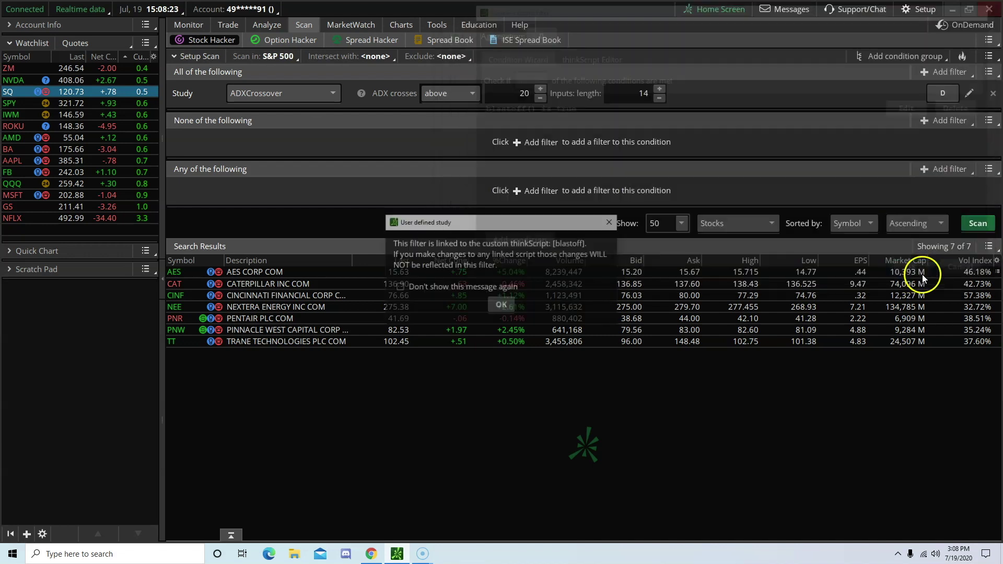
- Dismiss the user-defined study notice and scan the S&P 100 for blastoff matches
{"action": "left_click", "coordinate": [500, 303]}
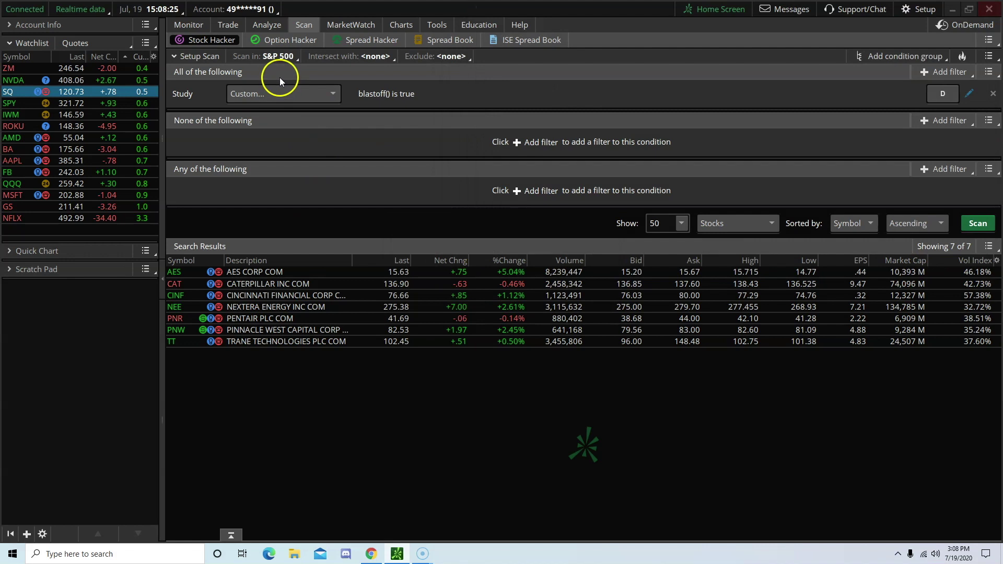
{"action": "left_click", "coordinate": [281, 62]}
{"action": "mouse_move", "coordinate": [273, 147]}
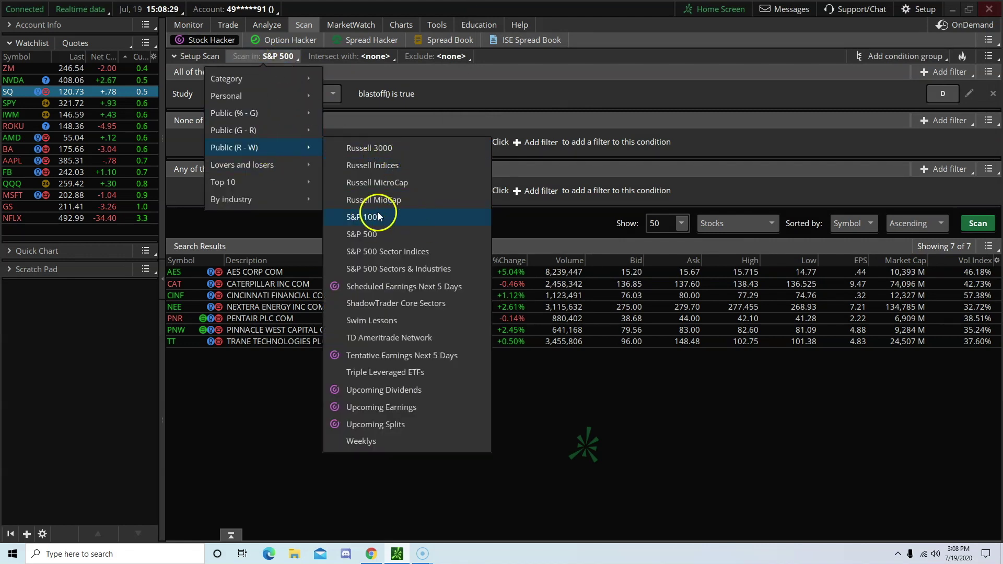
{"action": "left_click", "coordinate": [358, 217]}
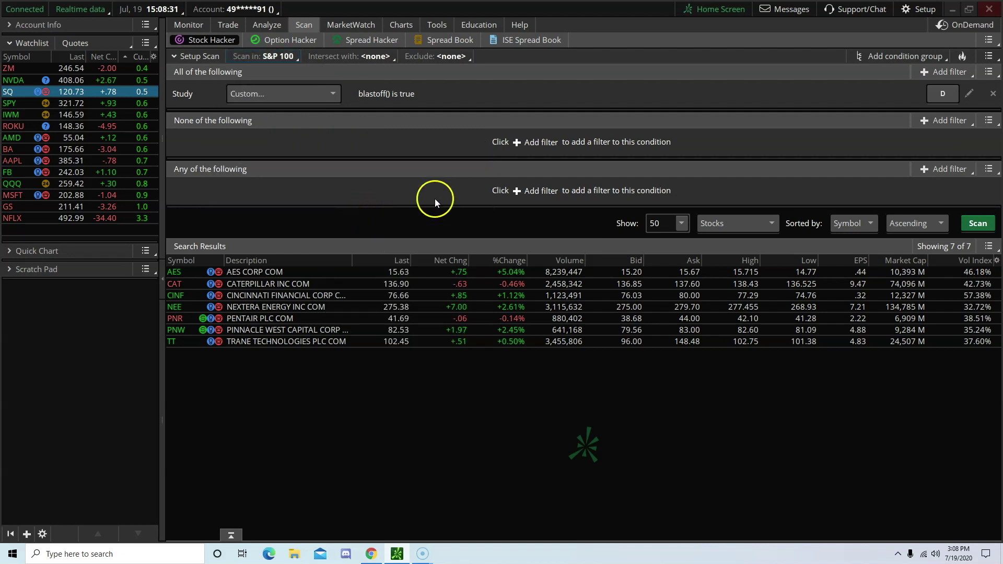
{"action": "left_click", "coordinate": [984, 229]}
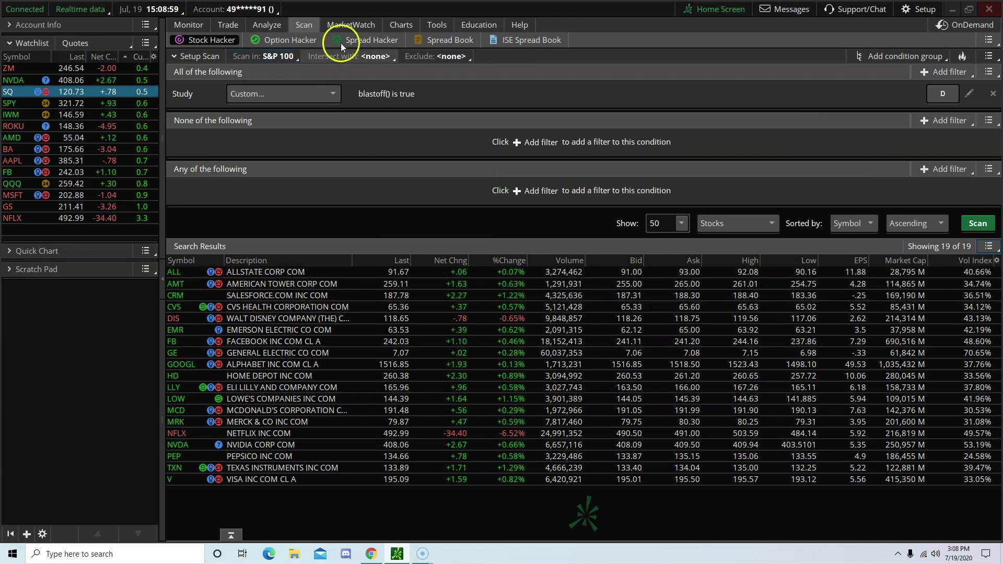
- Chart CRM and fit its full year of daily candles
{"action": "left_click", "coordinate": [400, 24]}
{"action": "key", "text": "BackSpace"}
{"action": "key", "text": "BackSpace"}
{"action": "type", "text": "CRM"}
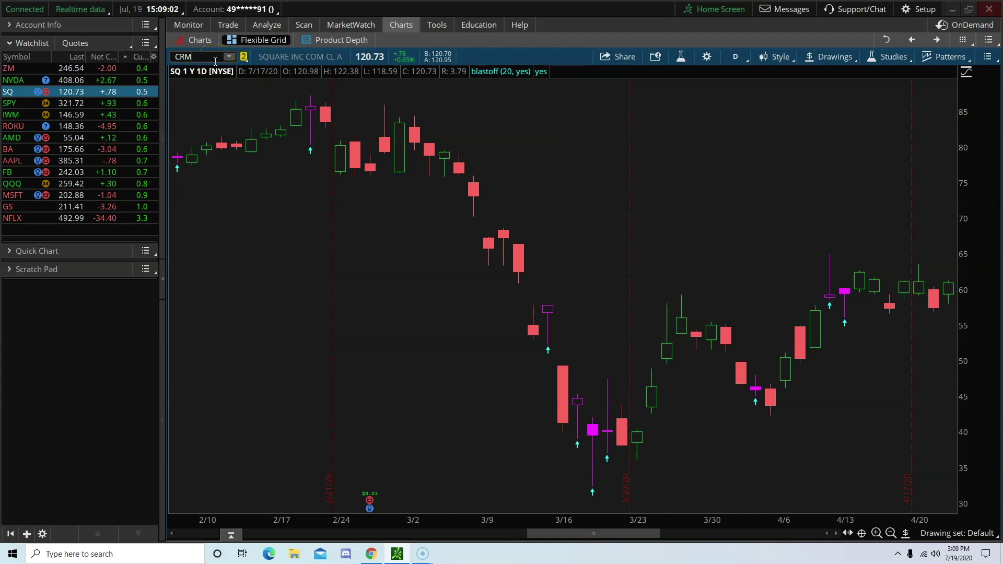
{"action": "key", "text": "Return"}
{"action": "scroll", "coordinate": [648, 355], "scroll_direction": "down", "scroll_amount": 3}
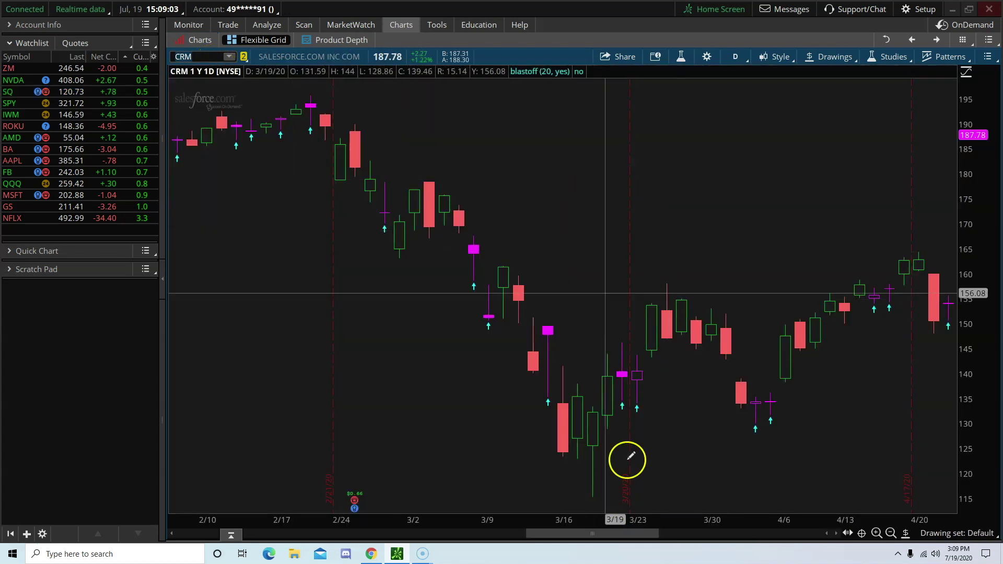
{"action": "right_click", "coordinate": [617, 154]}
{"action": "left_click", "coordinate": [627, 153]}
{"action": "scroll", "coordinate": [725, 186], "scroll_direction": "up", "scroll_amount": 3}
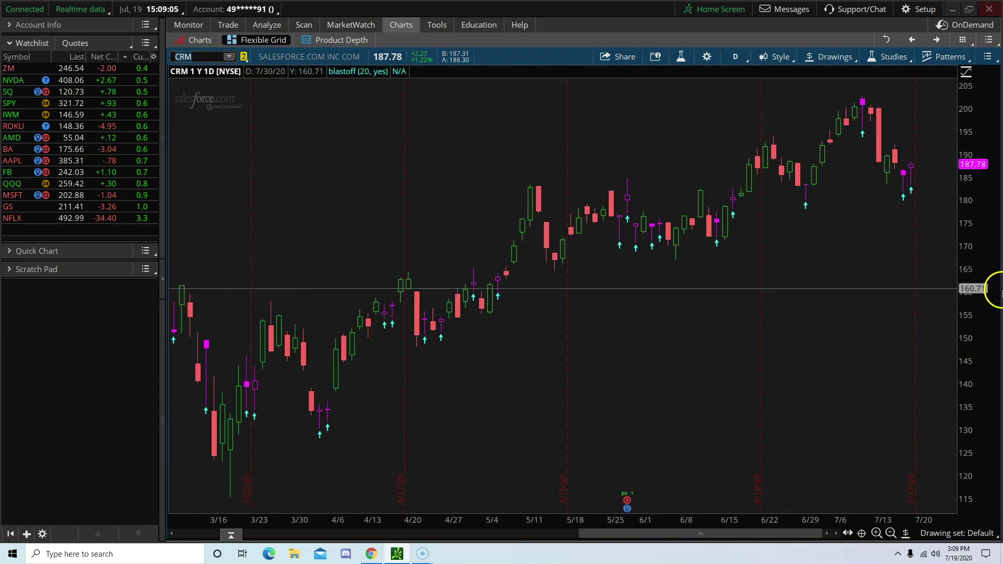
- Check the scan results again, then chart DIS (Walt Disney)
{"action": "left_click", "coordinate": [301, 25]}
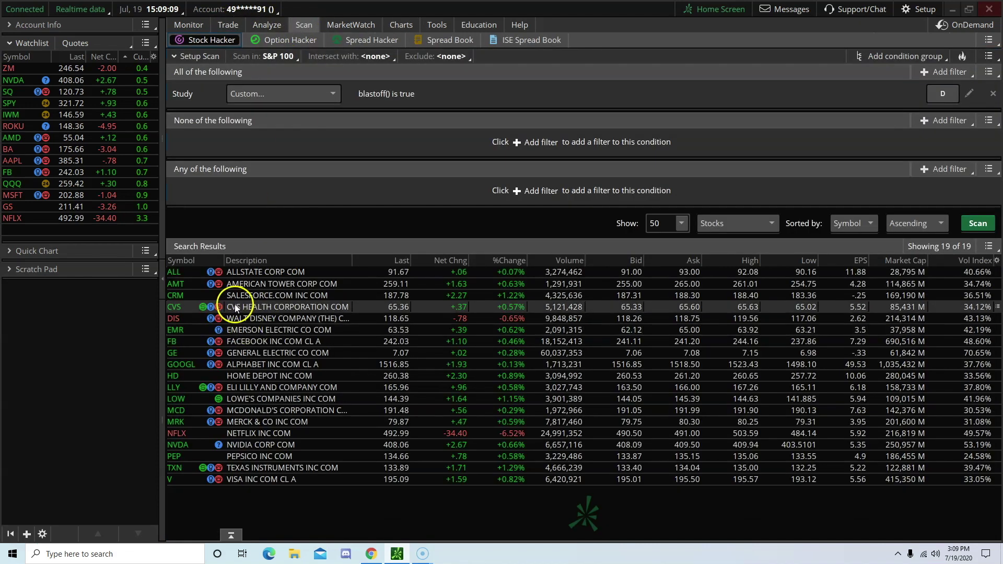
{"action": "left_click", "coordinate": [401, 25]}
{"action": "left_click", "coordinate": [189, 58]}
{"action": "type", "text": "DIS"}
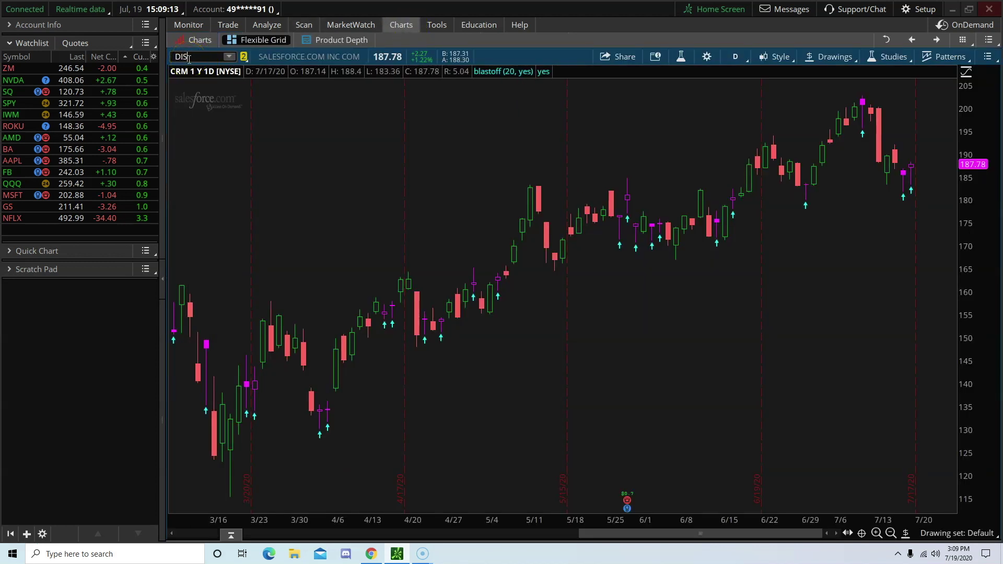
{"action": "key", "text": "Return"}
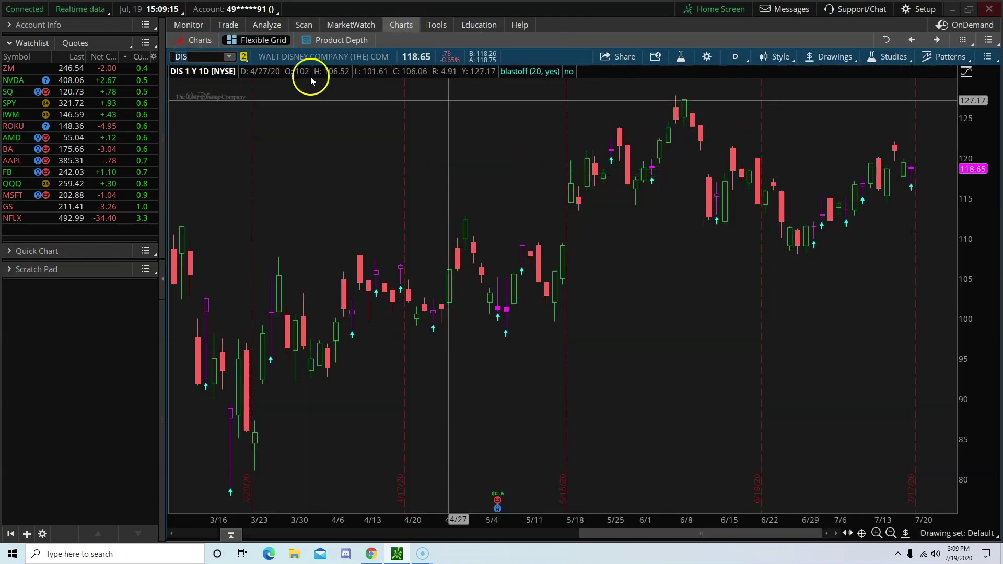
- Rerun the blastoff scan over the S&P 500, returning 79 stocks
{"action": "left_click", "coordinate": [302, 26]}
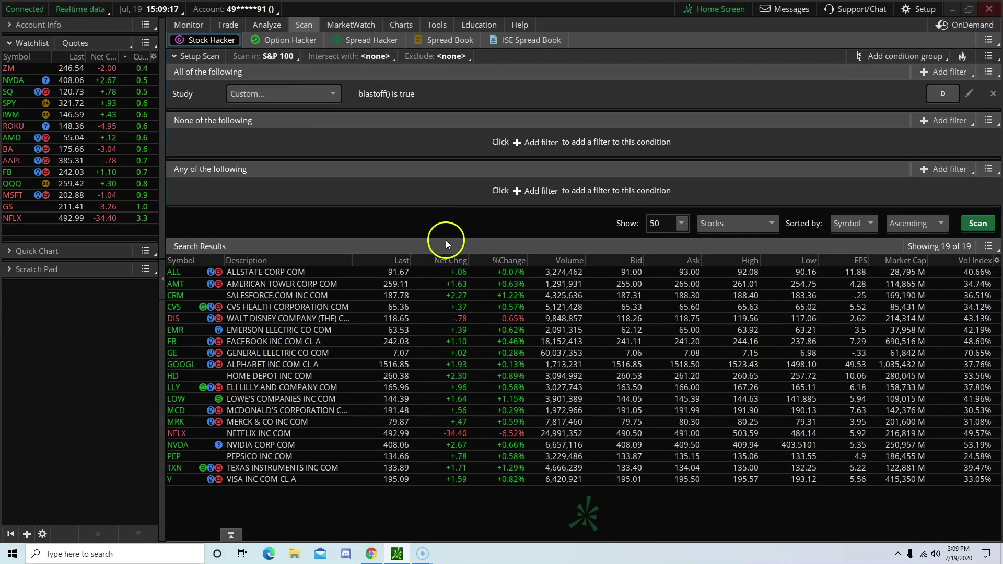
{"action": "left_click", "coordinate": [272, 56]}
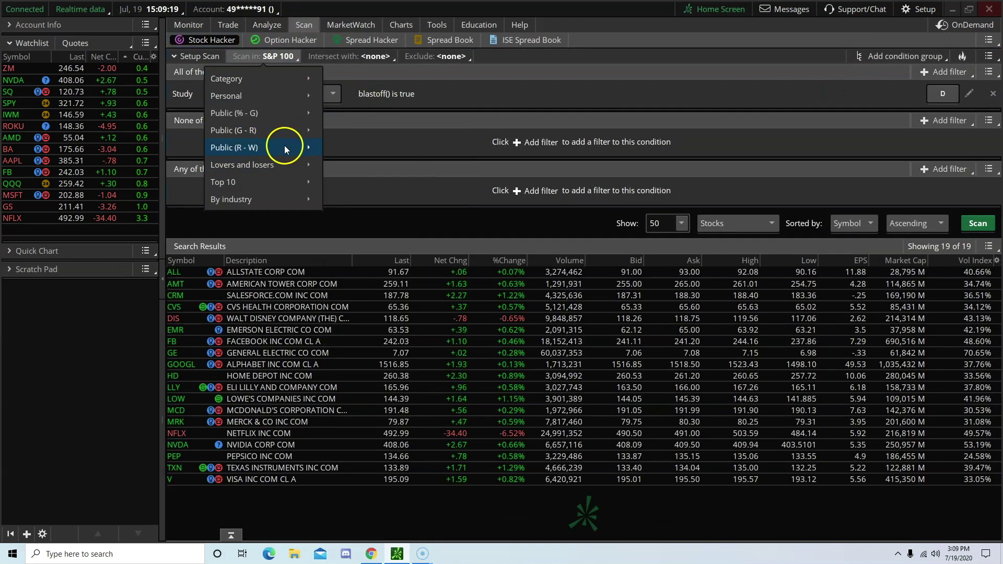
{"action": "mouse_move", "coordinate": [284, 146]}
{"action": "left_click", "coordinate": [441, 233]}
{"action": "left_click", "coordinate": [978, 223]}
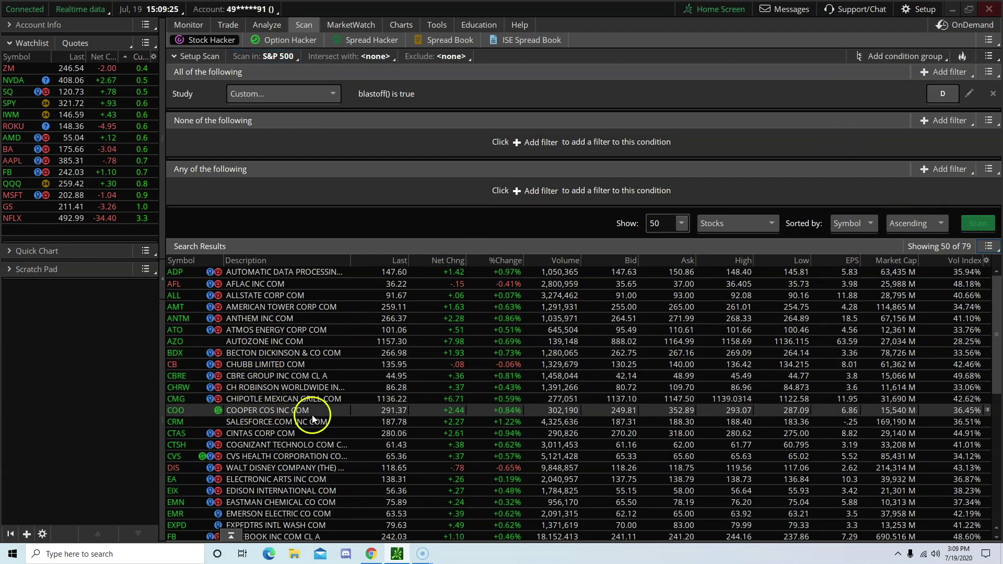
{"action": "scroll", "coordinate": [269, 403], "scroll_direction": "down", "scroll_amount": 2}
- Chart CVS from the scan results
{"action": "left_click", "coordinate": [400, 26]}
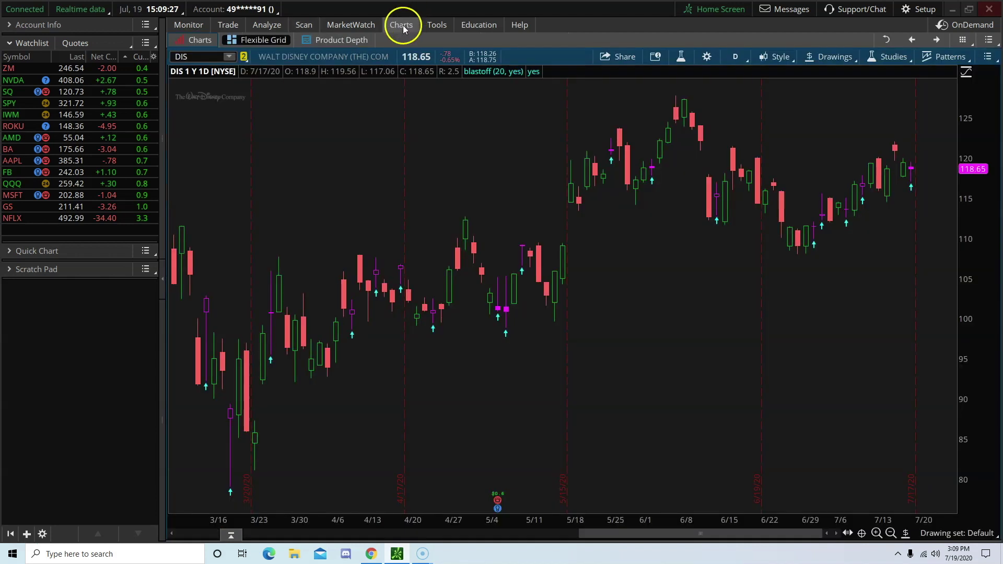
{"action": "left_click", "coordinate": [208, 56]}
{"action": "type", "text": "CVS"}
{"action": "key", "text": "Return"}
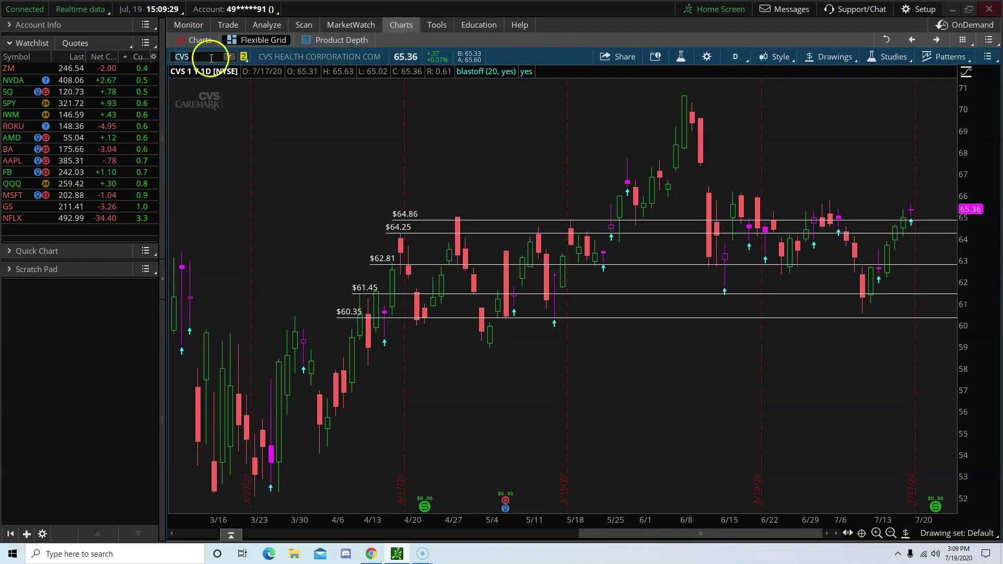
- Show the Trade menu listing All Products, Forex Trader and Futures Trader
{"action": "left_click", "coordinate": [229, 24]}
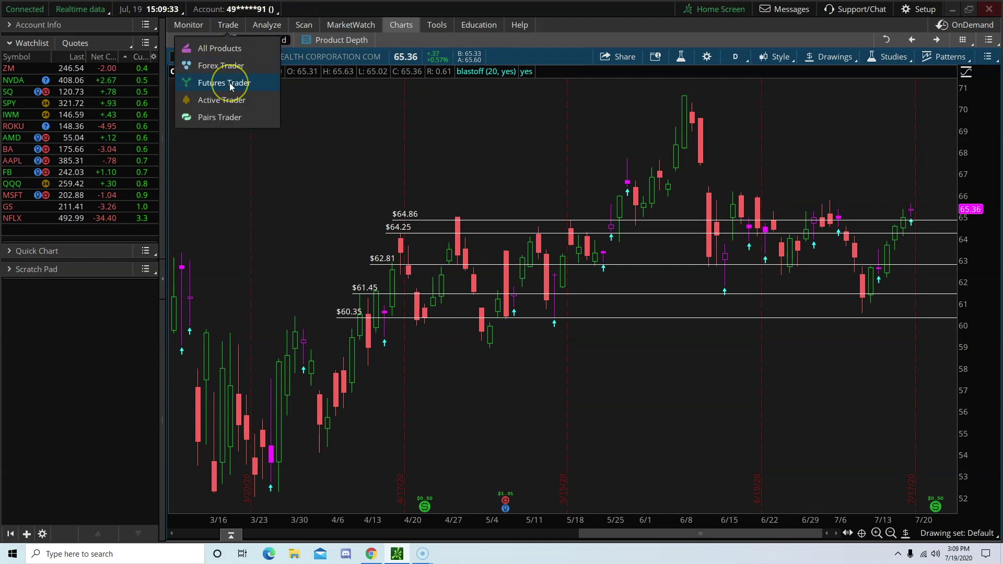